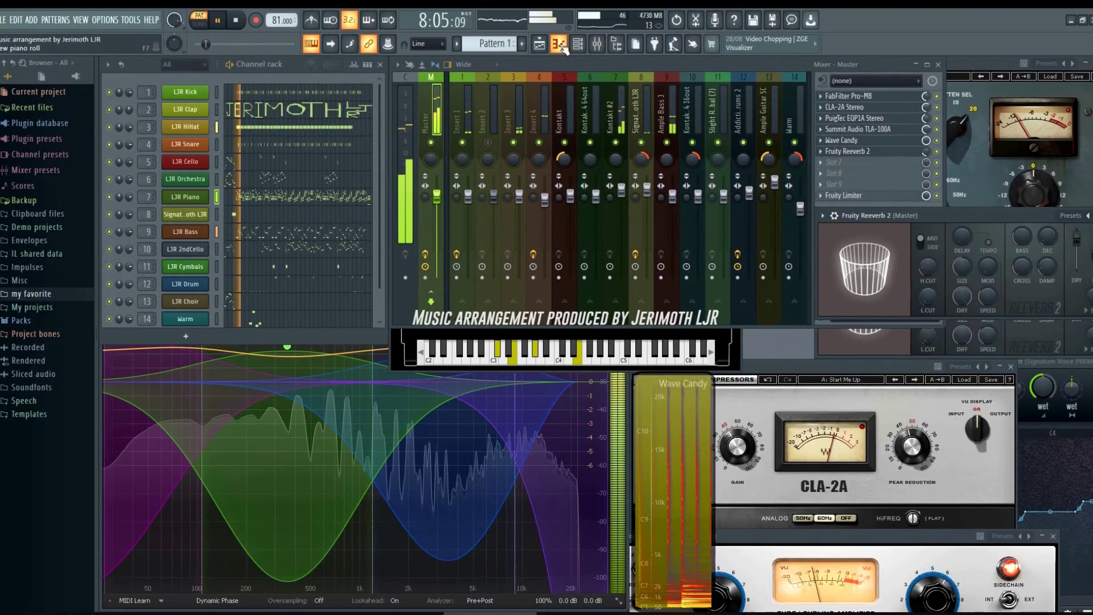
Show the selected piano channel's notes in the piano roll, and close the piano roll.
{"action": "left_click", "coordinate": [559, 48]}
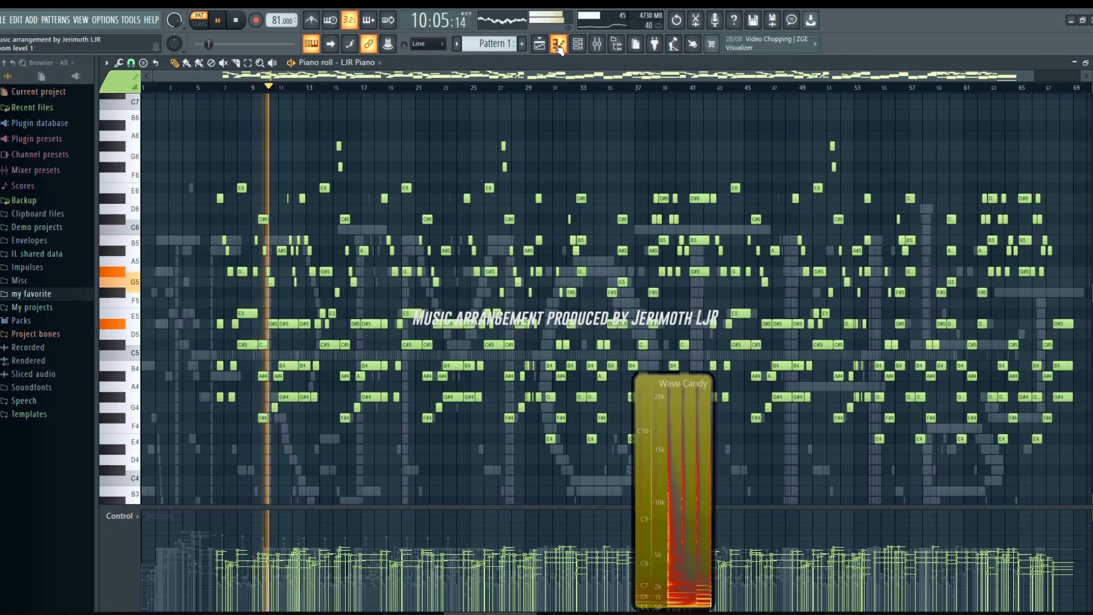
{"action": "left_click", "coordinate": [558, 48]}
View the project info with its title, author, genre and comments, and close the settings window.
{"action": "left_click", "coordinate": [100, 20]}
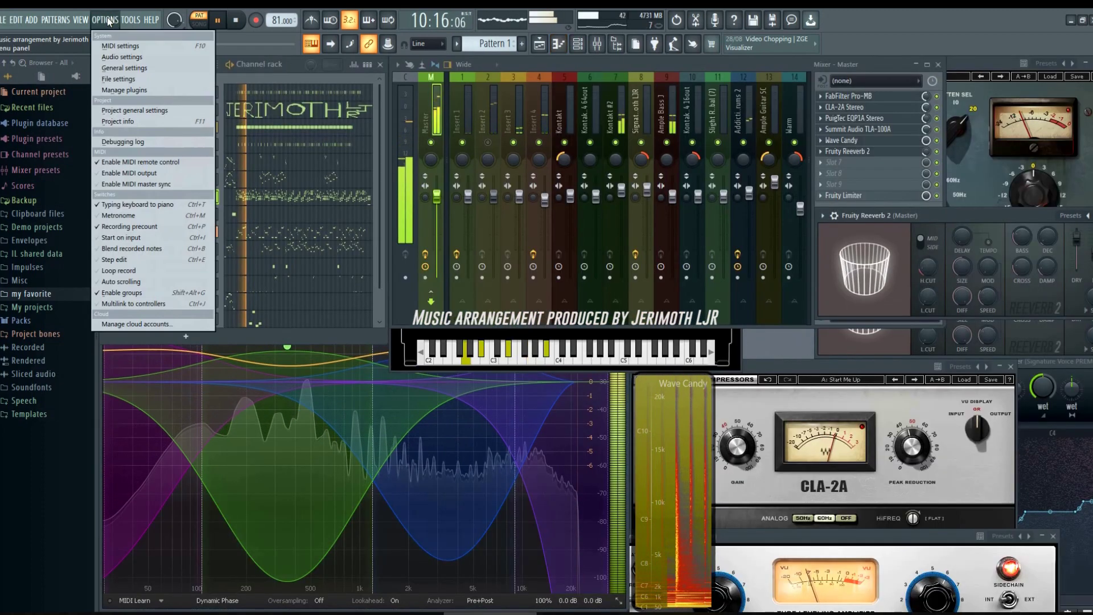
{"action": "left_click", "coordinate": [128, 122]}
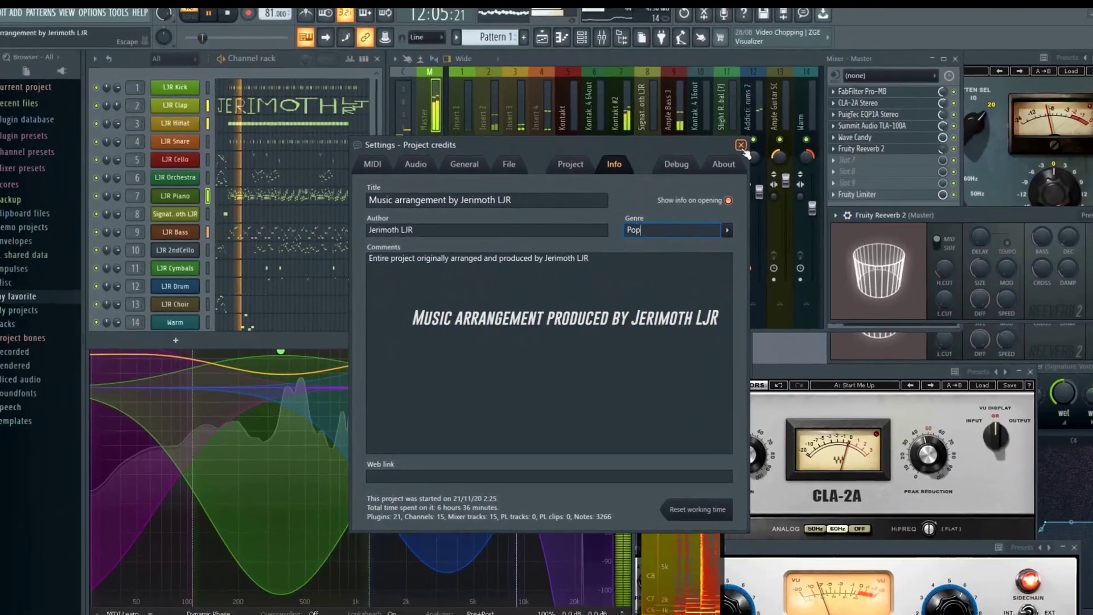
{"action": "left_click", "coordinate": [1089, 41]}
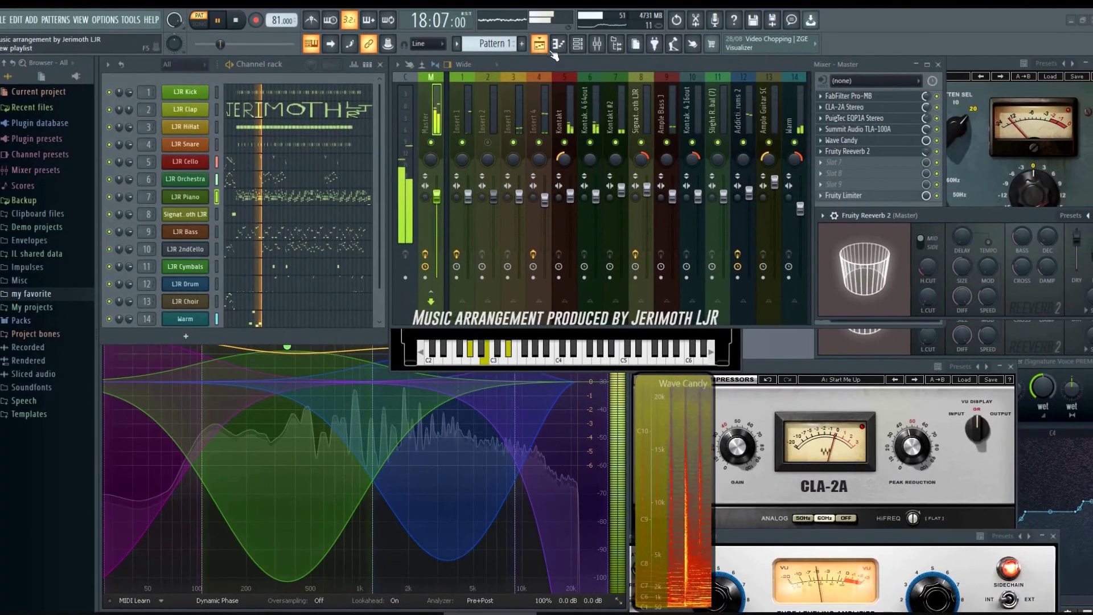
Open the piano roll on the LJR 2ndCello channel and look closer at the middle bars of its notes.
{"action": "left_click", "coordinate": [557, 48]}
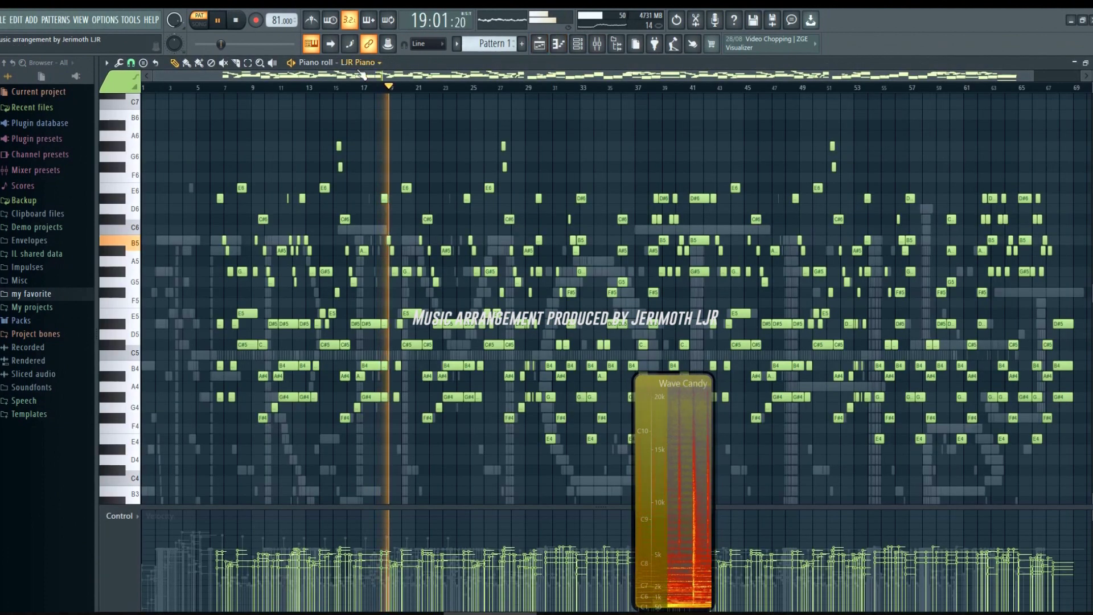
{"action": "left_click", "coordinate": [359, 64]}
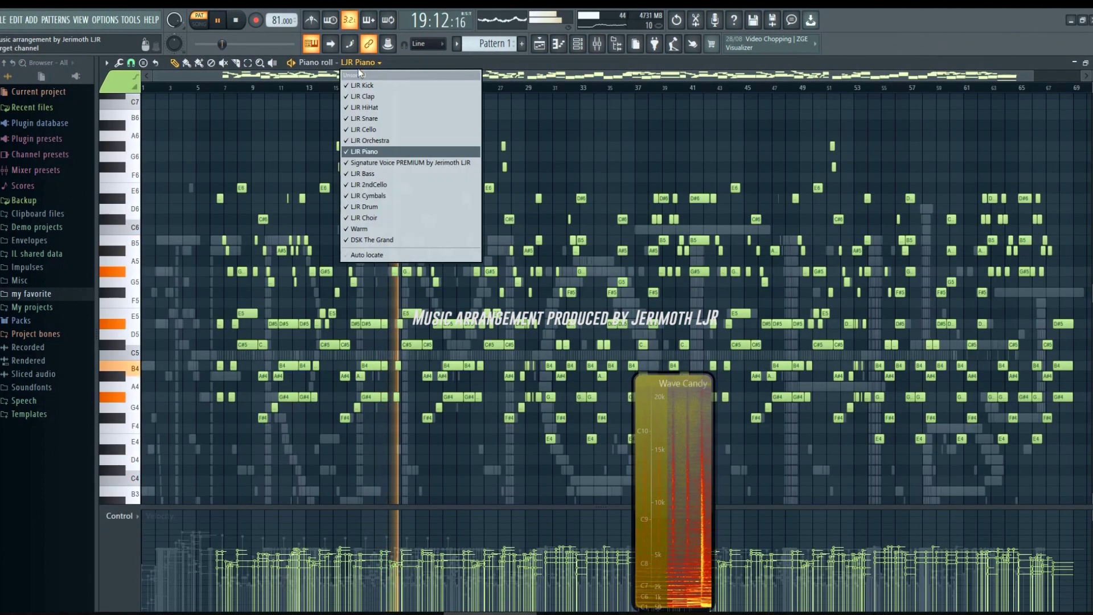
{"action": "left_click", "coordinate": [392, 185]}
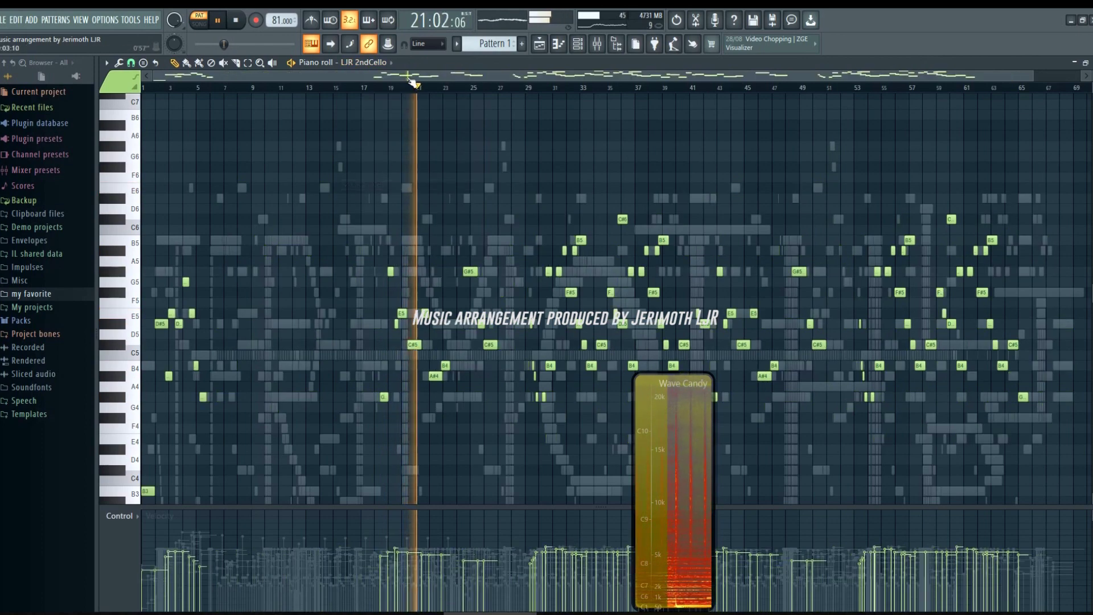
{"action": "left_click_drag", "start_coordinate": [1032, 75], "coordinate": [622, 88]}
Show the notes of the LJR Orchestra channel and those of the LJR Kick channel in the piano roll.
{"action": "left_click", "coordinate": [365, 63]}
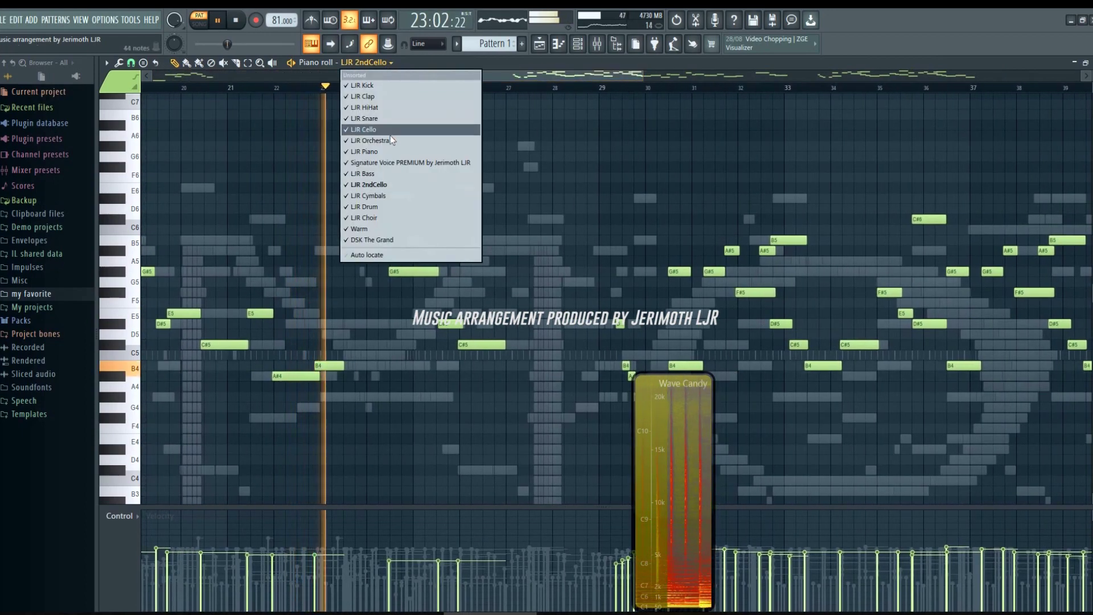
{"action": "left_click", "coordinate": [370, 141]}
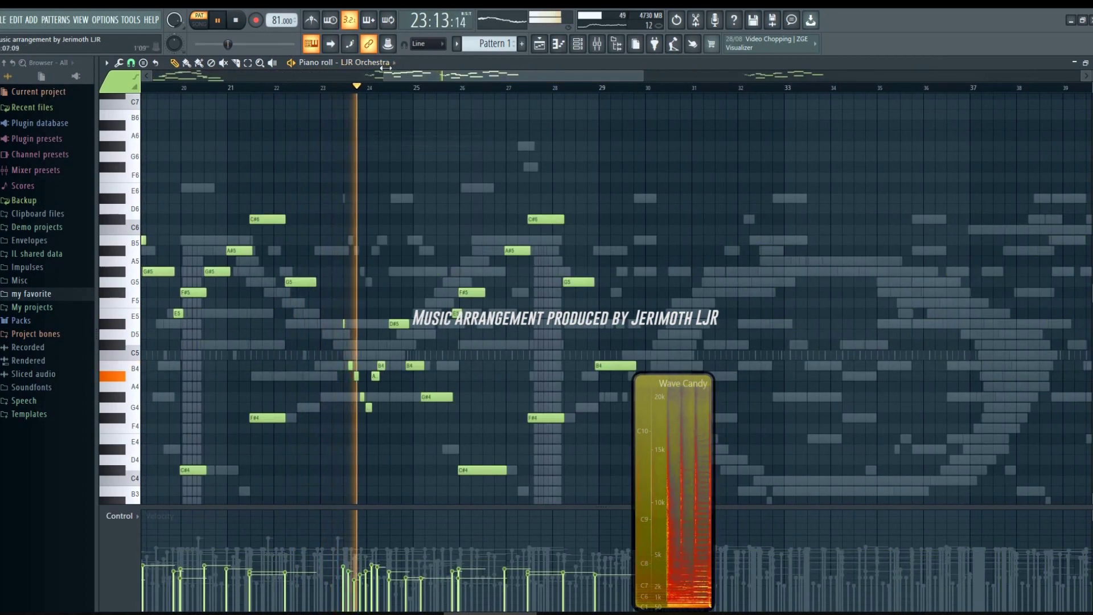
{"action": "left_click", "coordinate": [387, 64]}
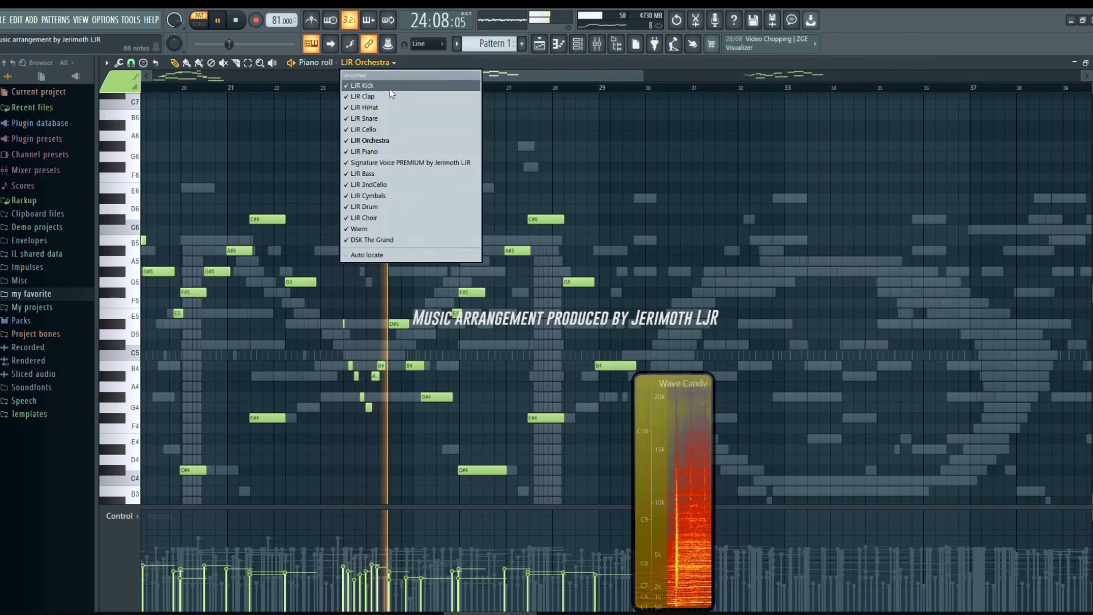
{"action": "left_click", "coordinate": [389, 88]}
Switch the piano roll back to LJR Piano, look over the whole pattern, and close the piano roll.
{"action": "left_click", "coordinate": [390, 62]}
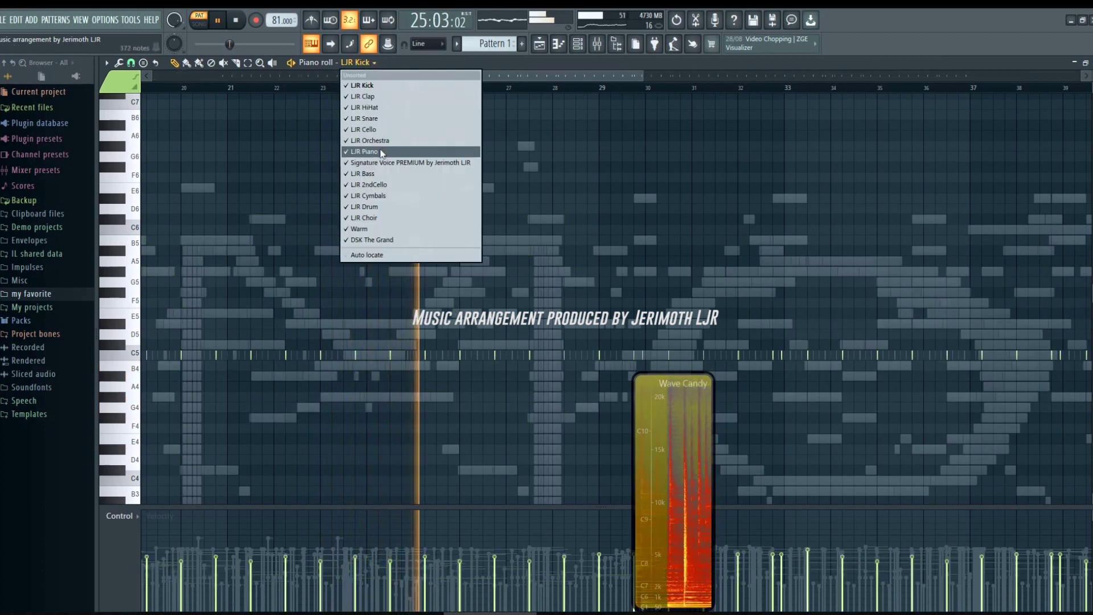
{"action": "left_click", "coordinate": [381, 152]}
{"action": "left_click_drag", "start_coordinate": [646, 76], "coordinate": [893, 86]}
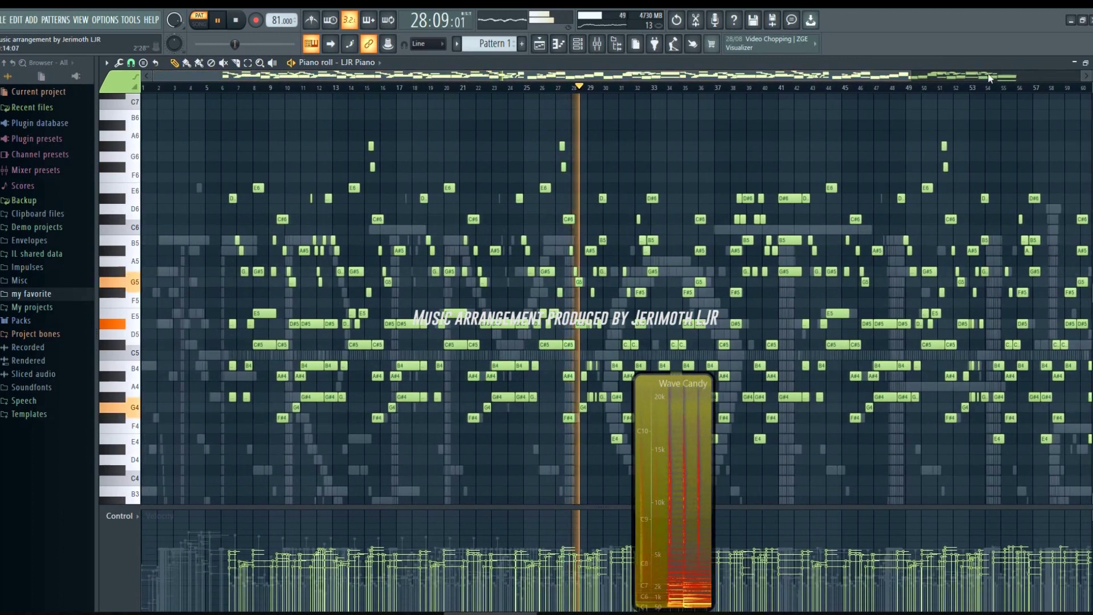
{"action": "left_click_drag", "start_coordinate": [909, 77], "coordinate": [1043, 90]}
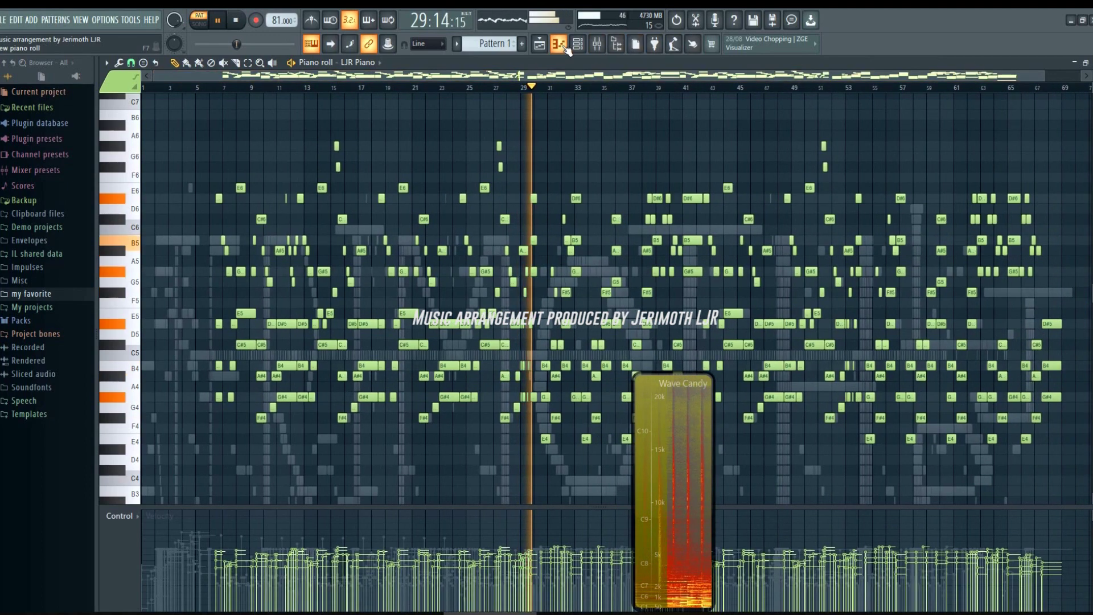
{"action": "left_click", "coordinate": [563, 47]}
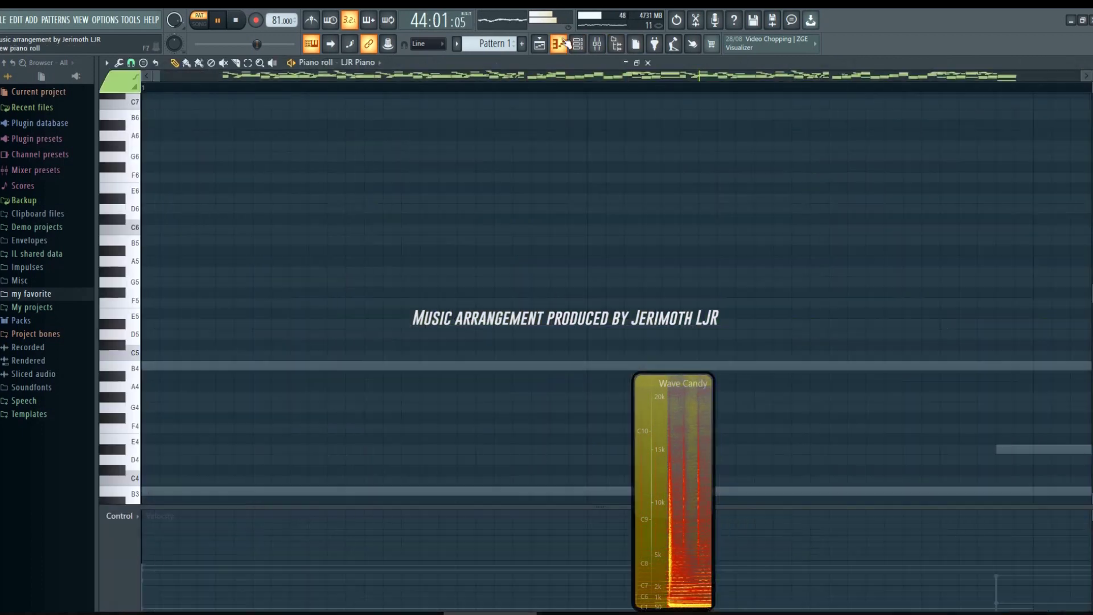
Open the piano roll on the LJR Bass channel and examine its low notes, both up close and across the whole pattern.
{"action": "left_click", "coordinate": [561, 43]}
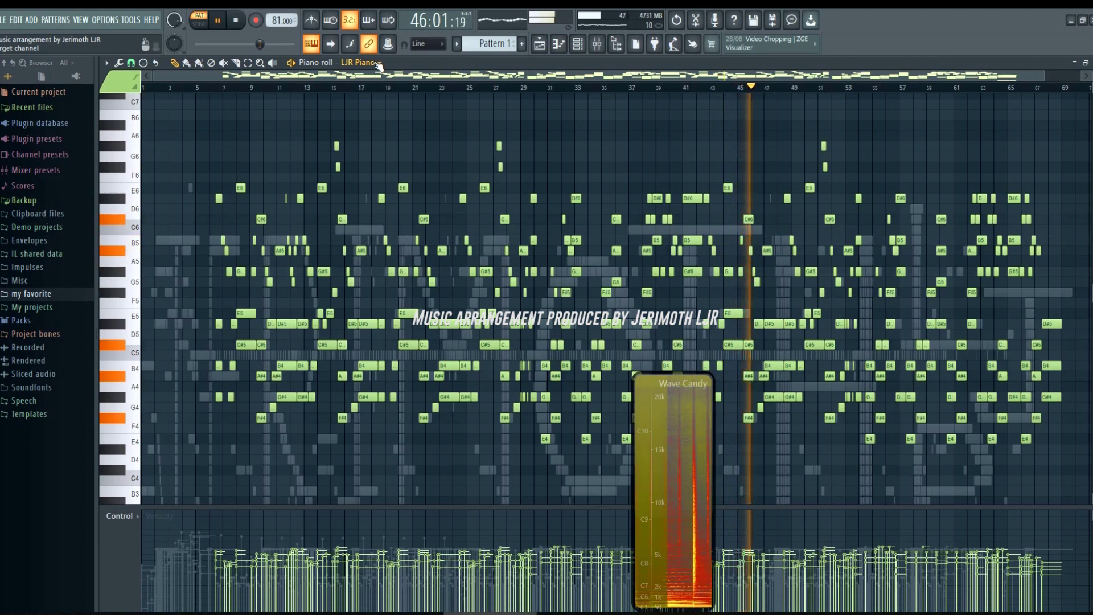
{"action": "left_click", "coordinate": [377, 63]}
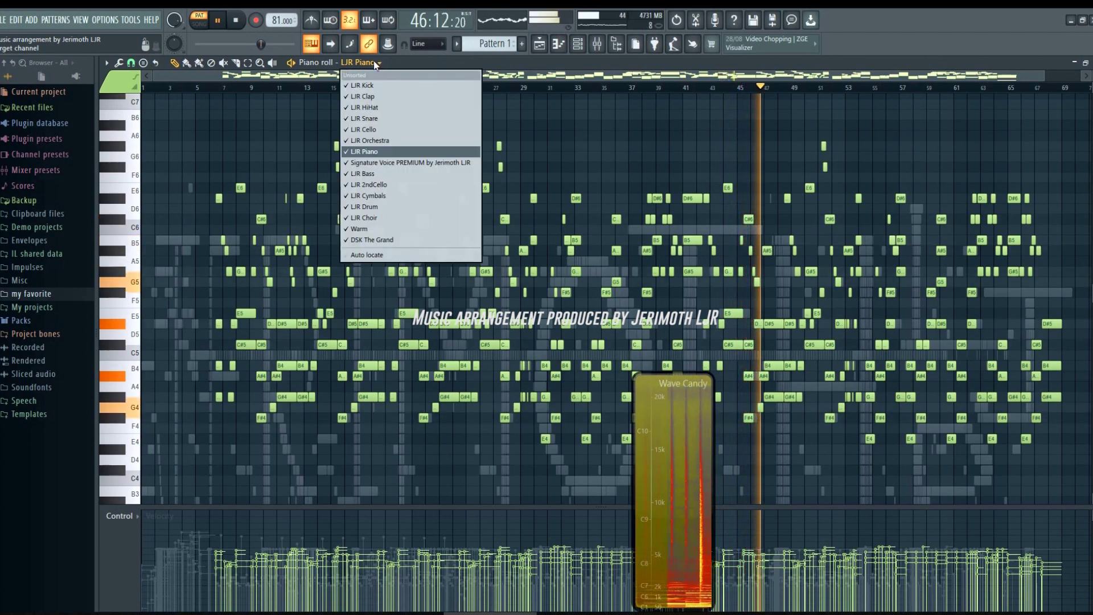
{"action": "left_click", "coordinate": [383, 174]}
{"action": "scroll", "coordinate": [648, 171], "scroll_direction": "down", "scroll_amount": 3}
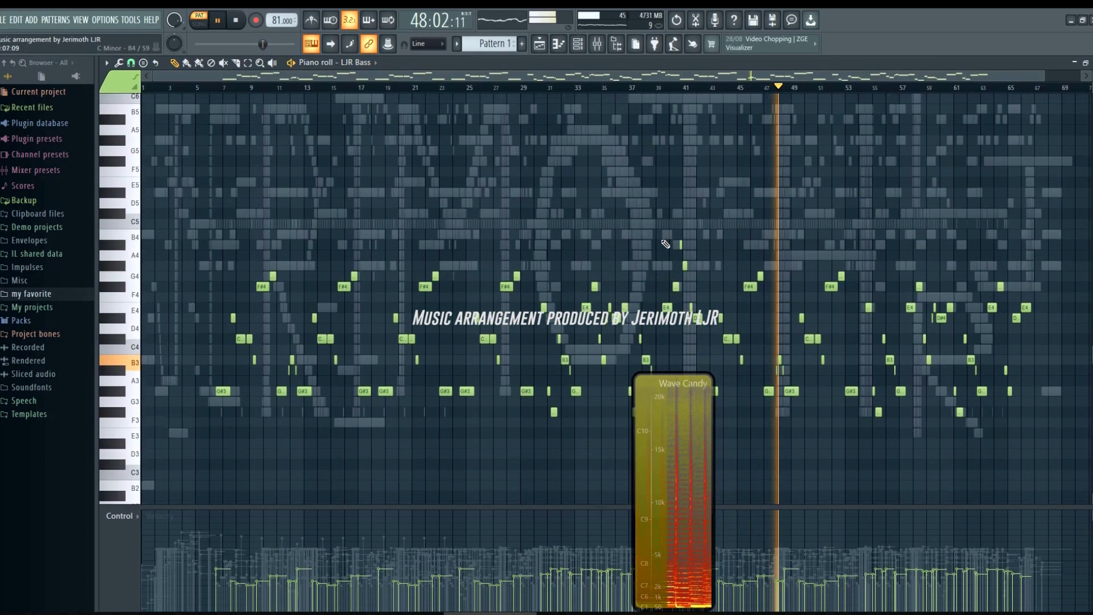
{"action": "scroll", "coordinate": [665, 244], "scroll_direction": "down", "scroll_amount": 2}
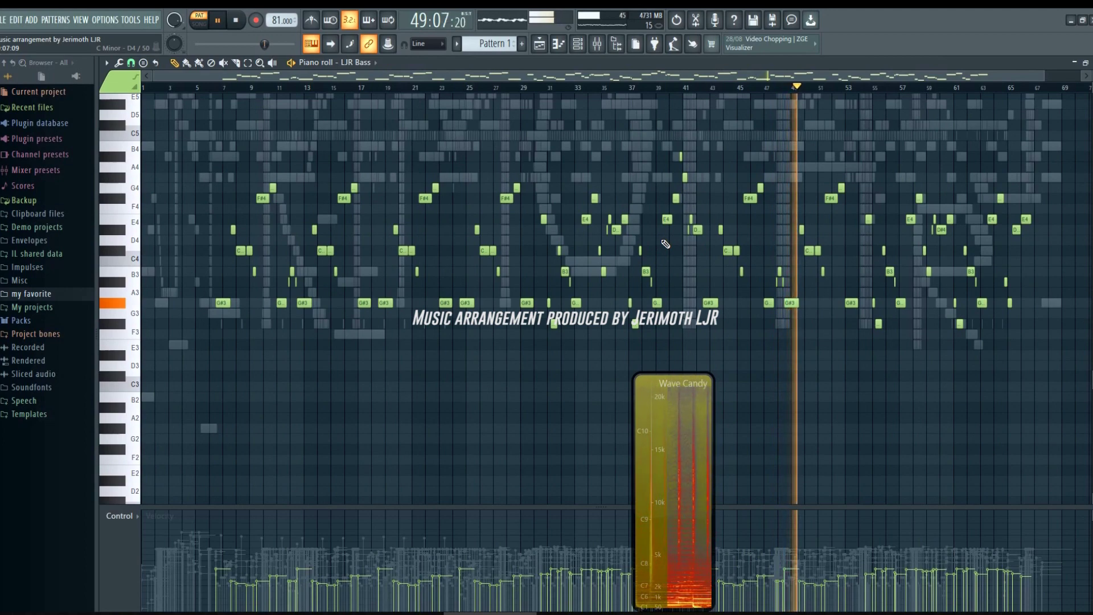
{"action": "left_click_drag", "start_coordinate": [1045, 75], "coordinate": [680, 73]}
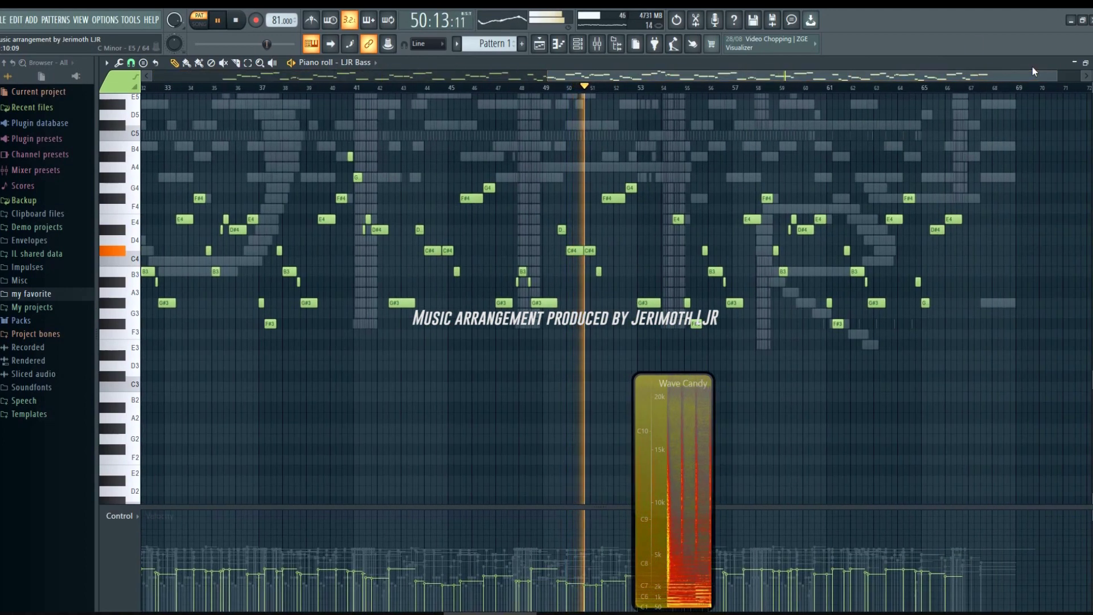
{"action": "mouse_move", "coordinate": [1058, 75]}
{"action": "left_mouse_down"}
{"action": "mouse_move", "coordinate": [755, 76]}
{"action": "mouse_move", "coordinate": [1053, 76]}
{"action": "left_mouse_up"}
{"action": "left_click_drag", "start_coordinate": [758, 76], "coordinate": [700, 77]}
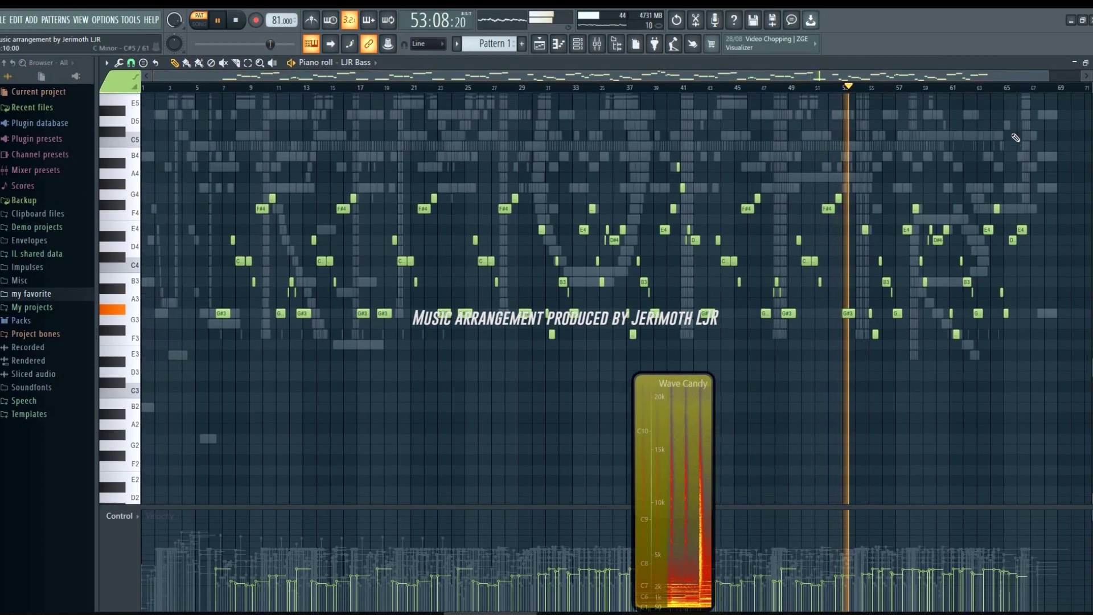
{"action": "scroll", "coordinate": [1015, 137], "scroll_direction": "up", "scroll_amount": 5}
Return the piano roll to the LJR Piano channel and close it to show the channel rack and mixer.
{"action": "left_click", "coordinate": [359, 63]}
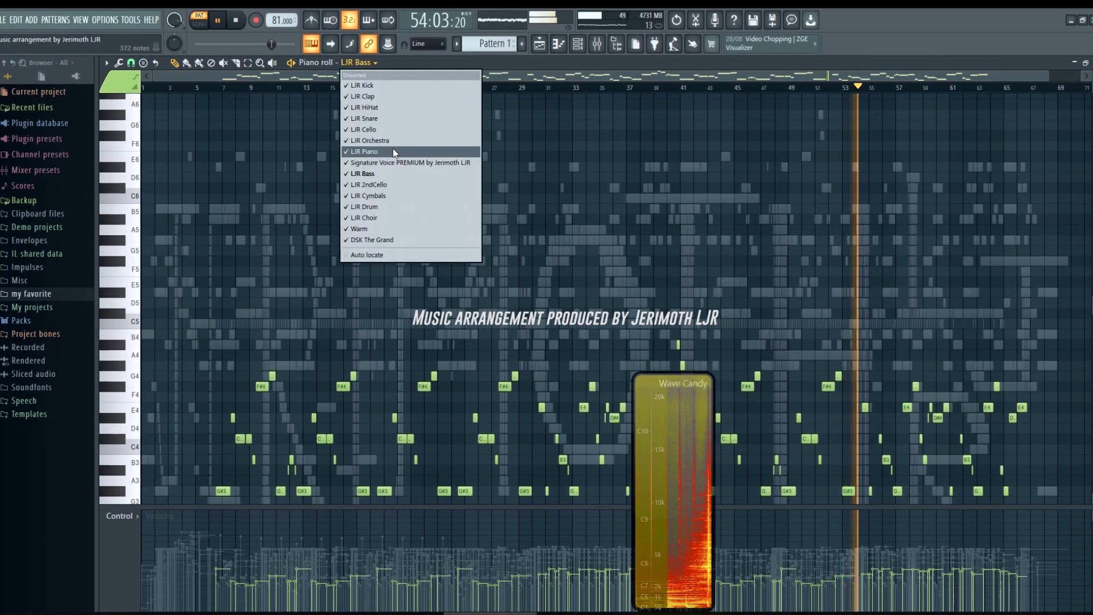
{"action": "left_click", "coordinate": [394, 152]}
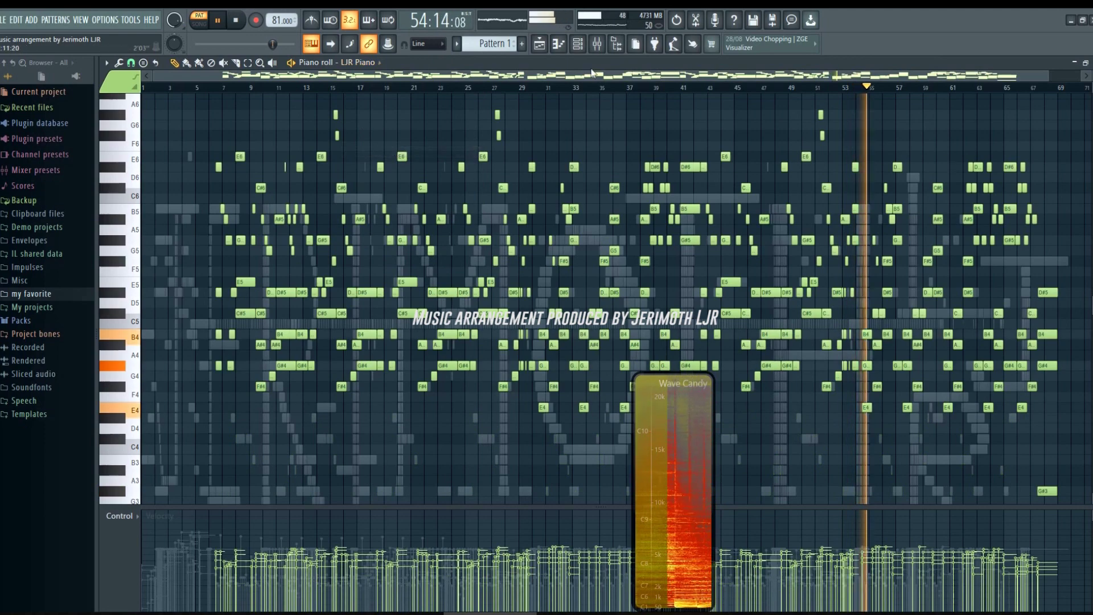
{"action": "key", "text": "F7"}
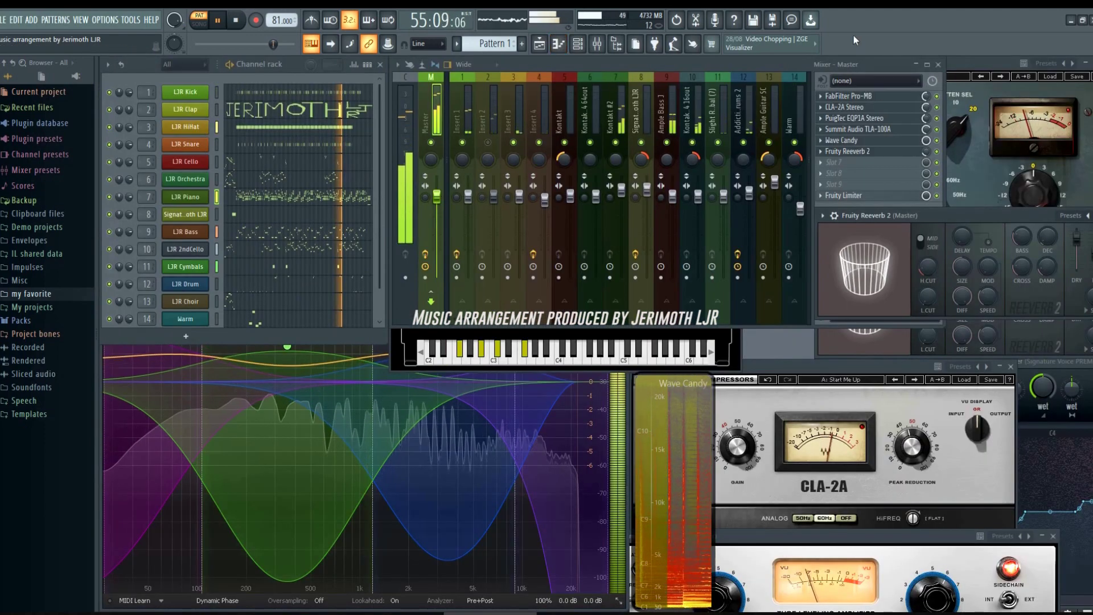